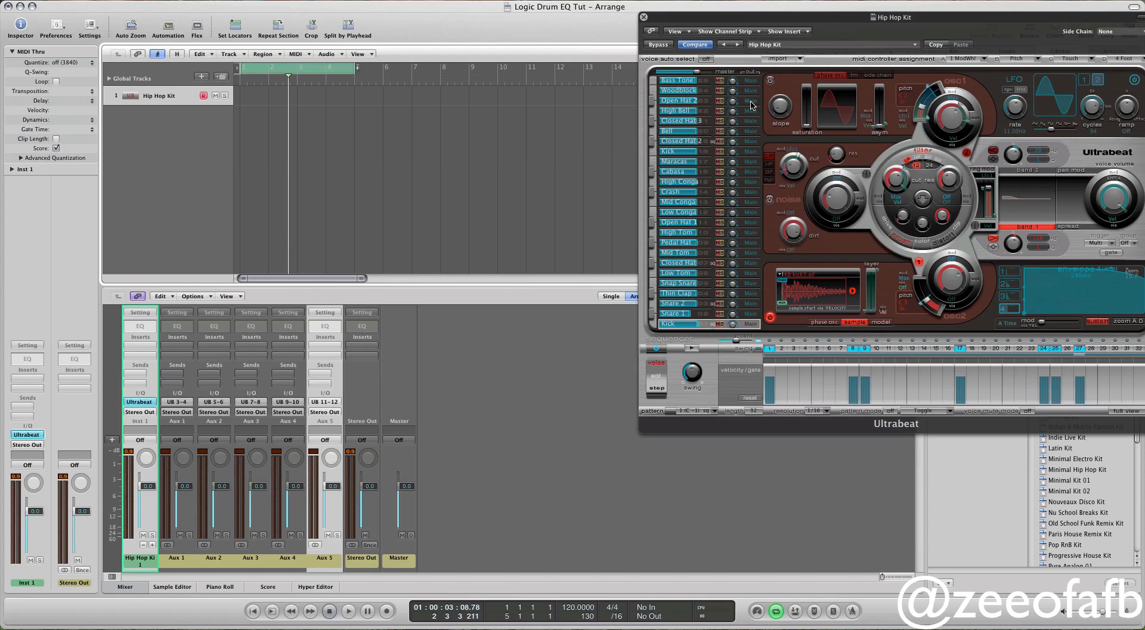
# Reposition the Ultrabeat window and play the Hip Hop Kit drum pattern briefly to hear it, then stop playback.
pyautogui.moveTo(810, 20); pyautogui.dragTo(717, 26)
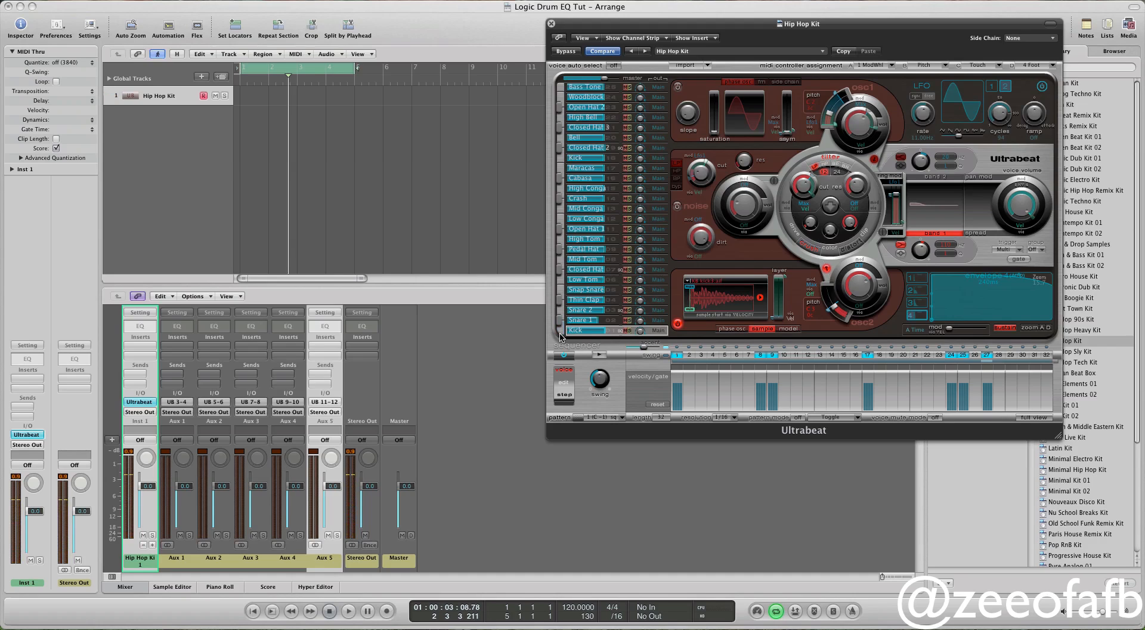
pyautogui.click(347, 615)
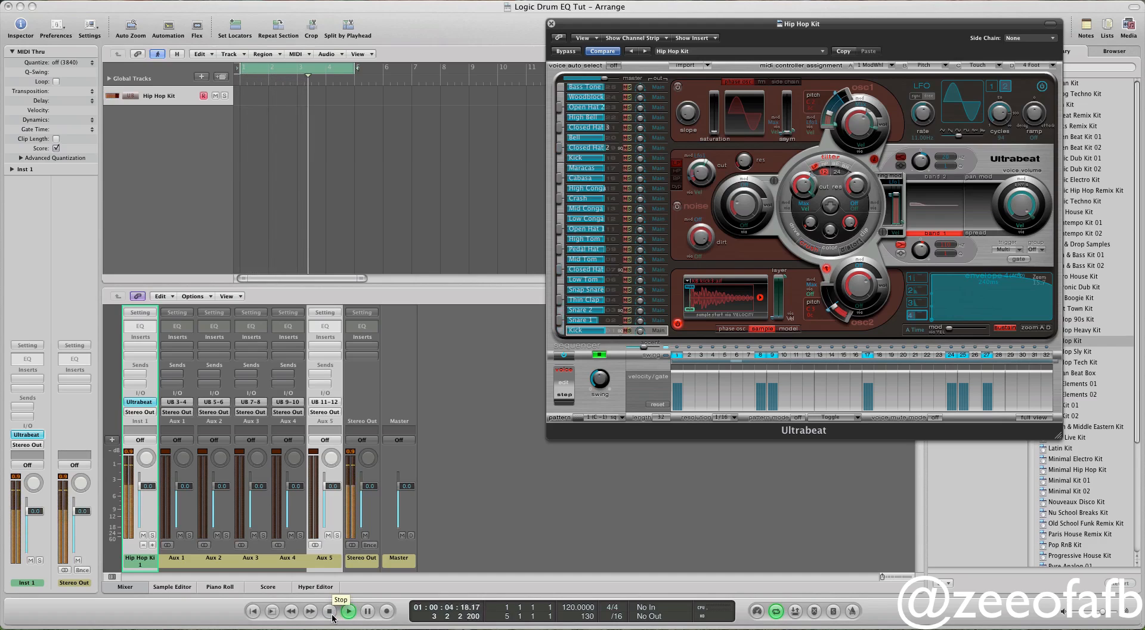
pyautogui.click(331, 614)
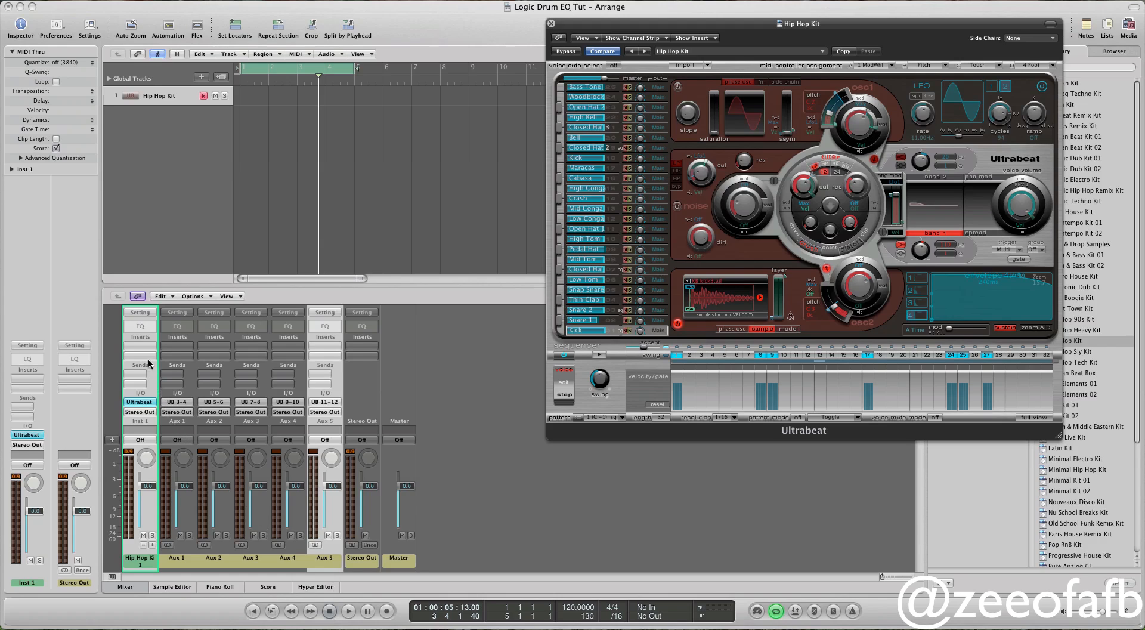
# Insert a Channel EQ on the Hip Hop Kit channel, turn on its analyzer and place its window beside Ultrabeat.
pyautogui.doubleClick(142, 327)
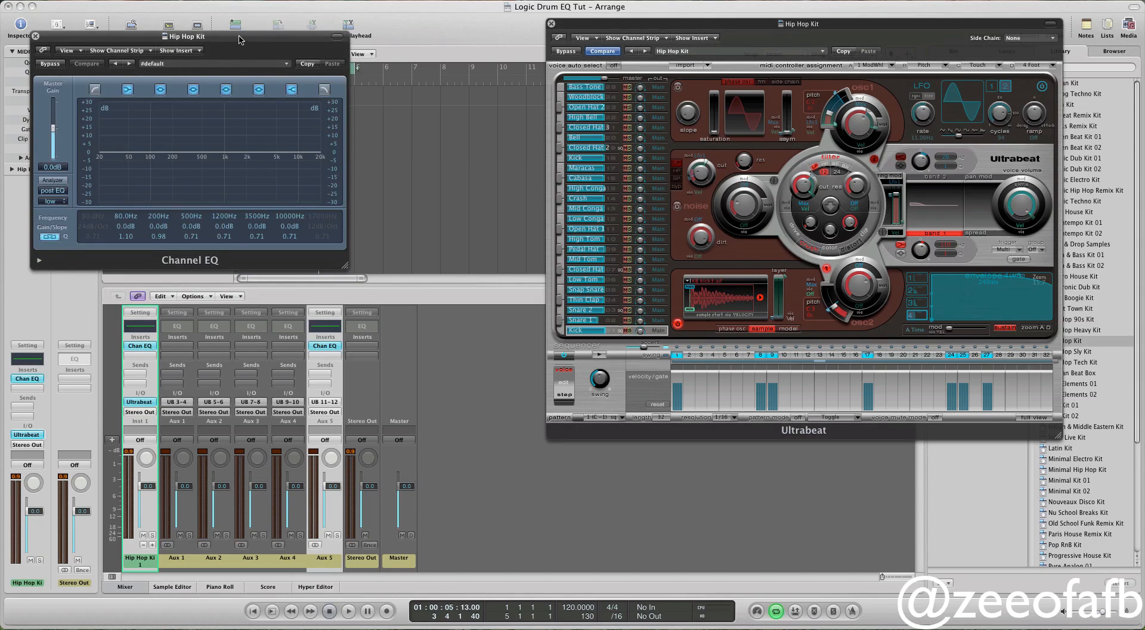
pyautogui.moveTo(240, 38); pyautogui.dragTo(351, 126)
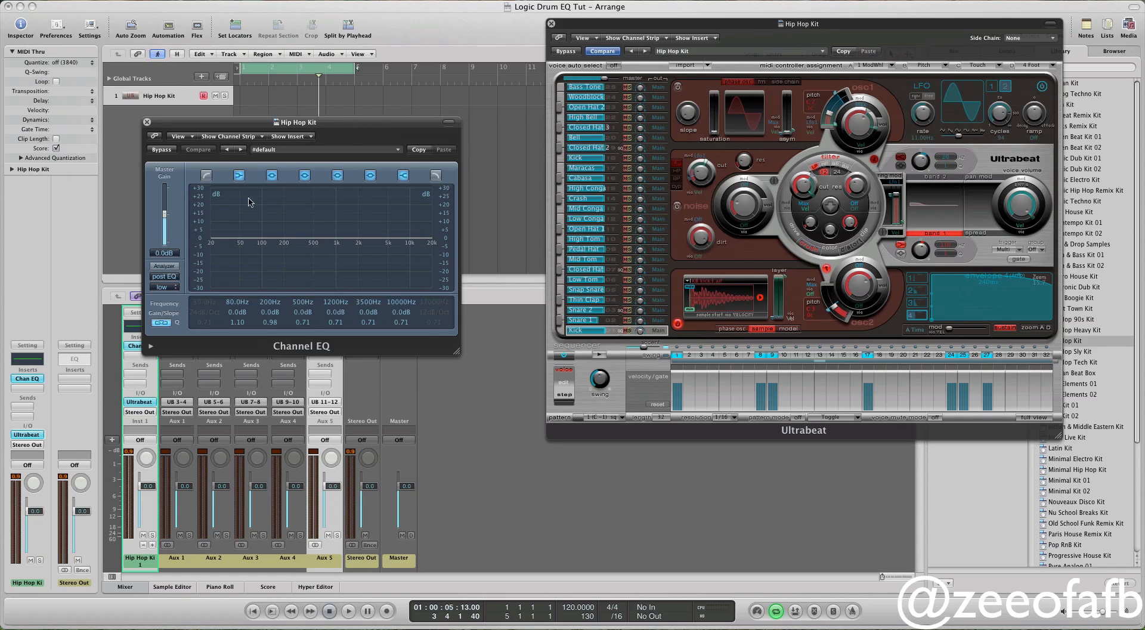
pyautogui.click(159, 266)
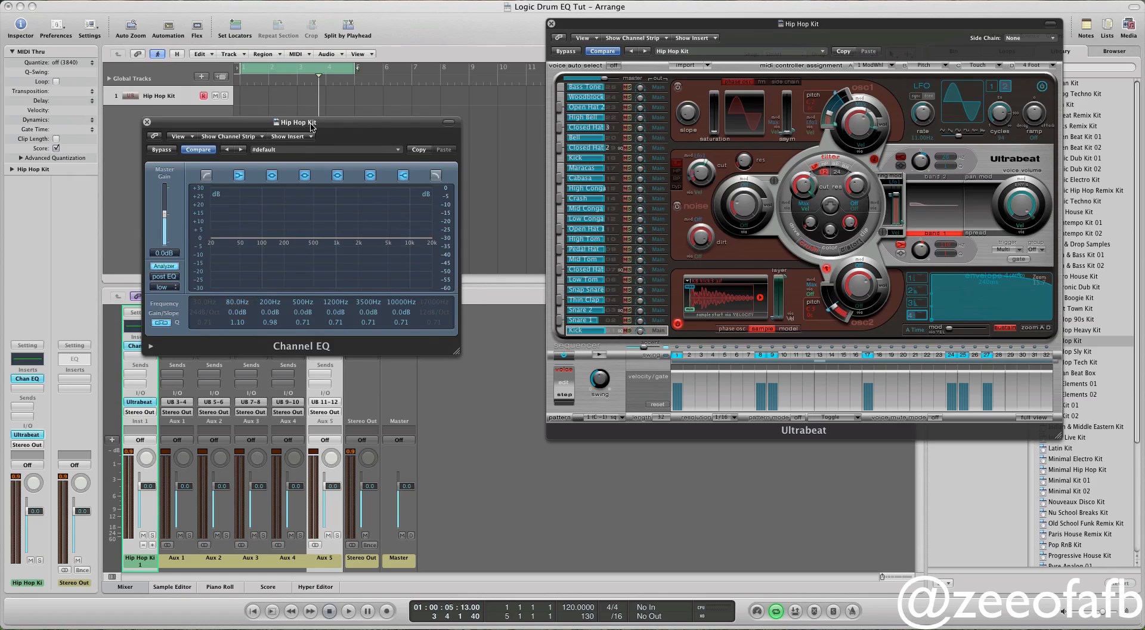
pyautogui.moveTo(313, 127); pyautogui.dragTo(349, 156)
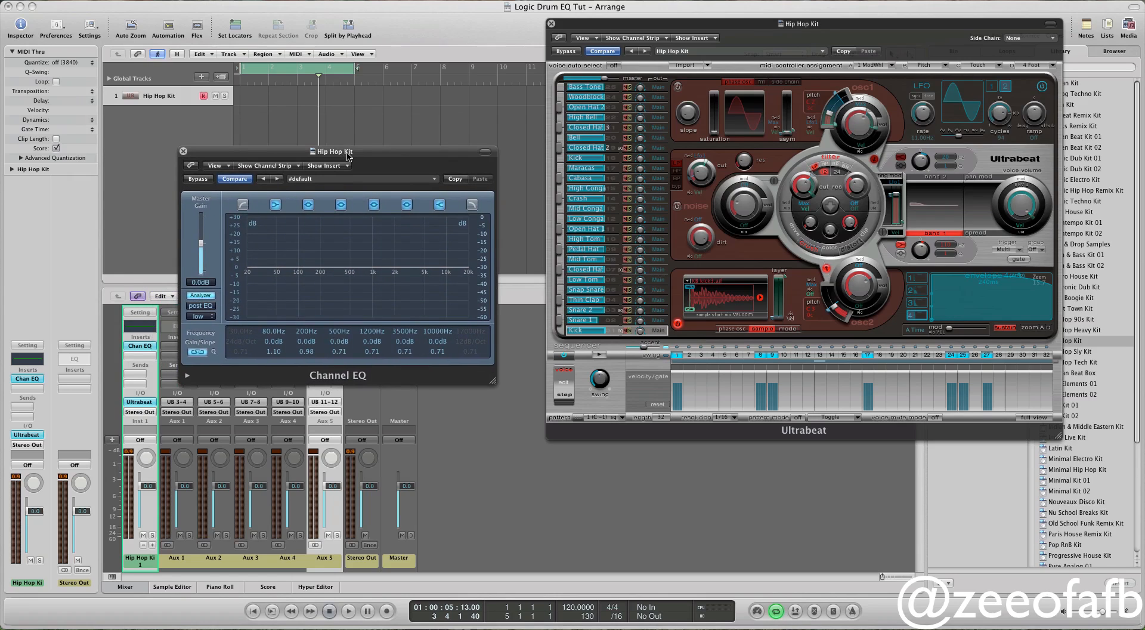
# Play the drum pattern to examine the kit's frequency spectrum in the Channel EQ analyzer.
pyautogui.click(348, 612)
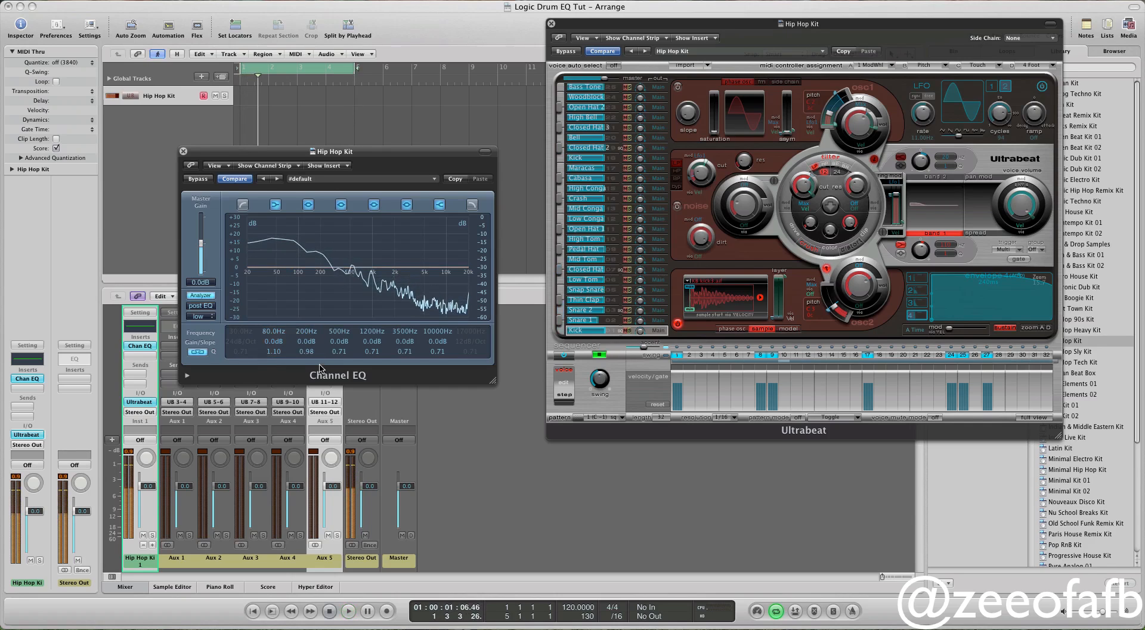
pyautogui.press('space')
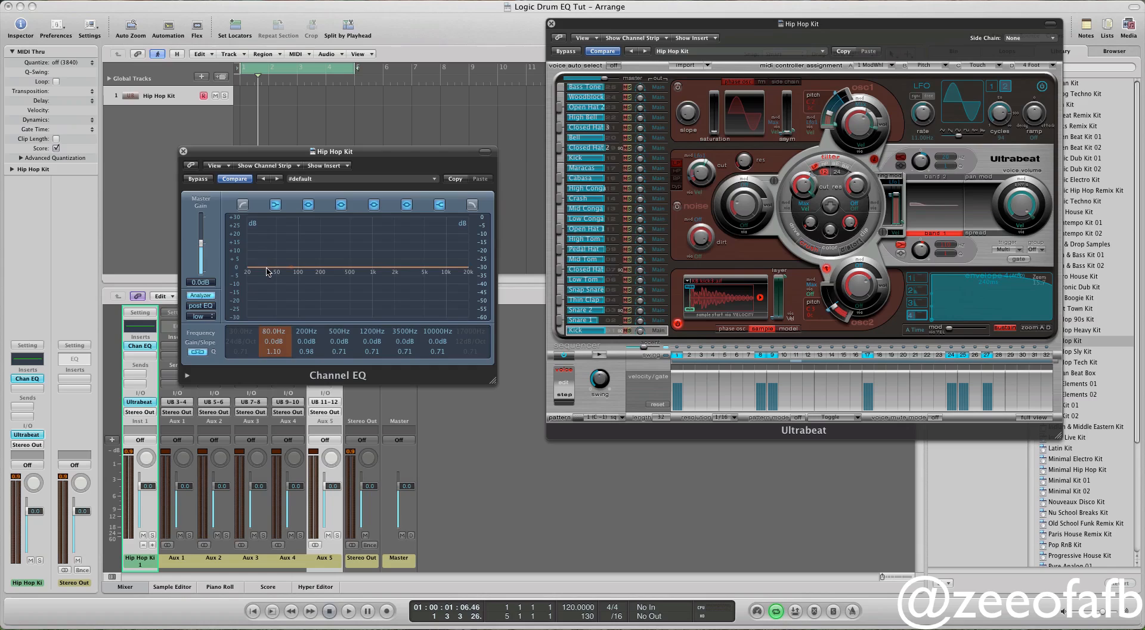
pyautogui.click(208, 296)
pyautogui.press('space')
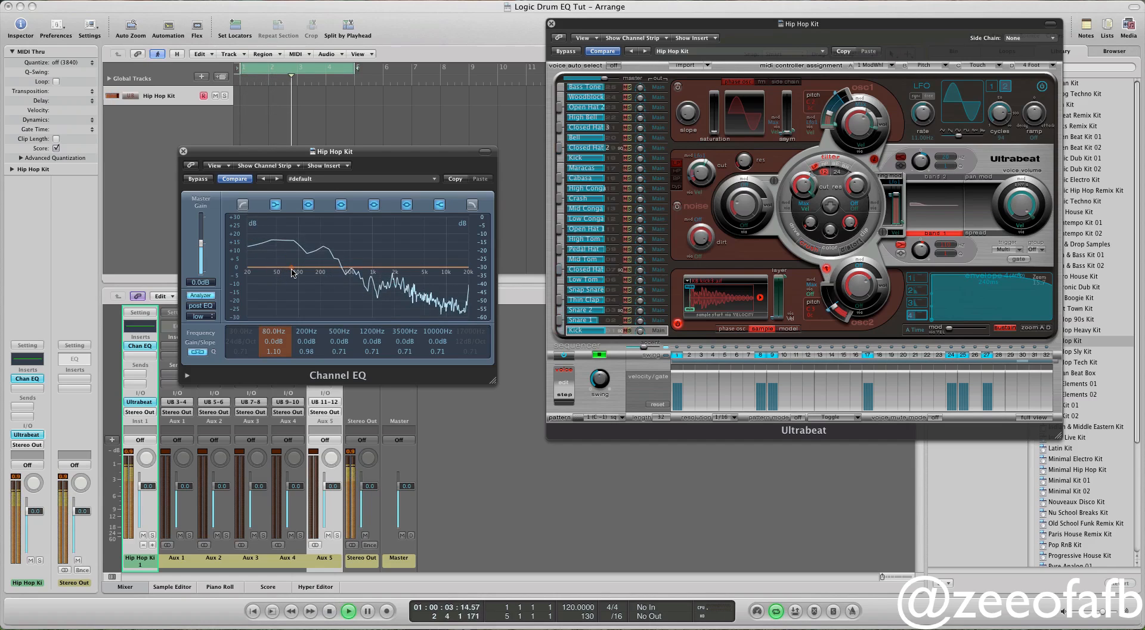
# Adjust the EQ's low shelf band to 75 Hz with a Q of 0.84 and a gain of +2 dB.
pyautogui.moveTo(291, 268); pyautogui.dragTo(289, 262)
pyautogui.press('space')
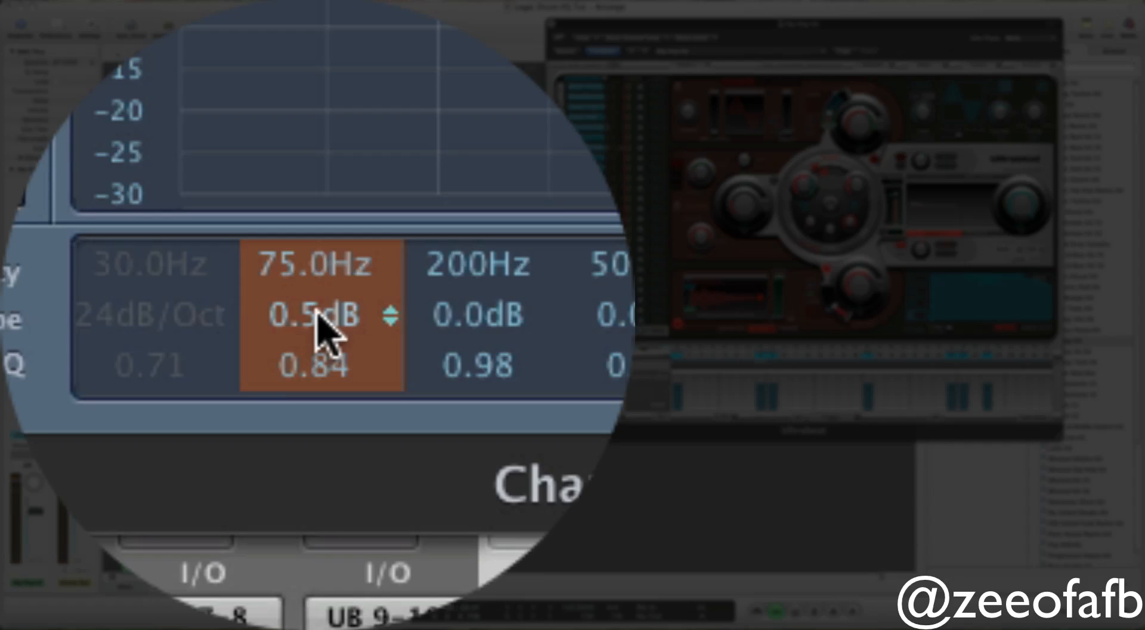
pyautogui.doubleClick(273, 342)
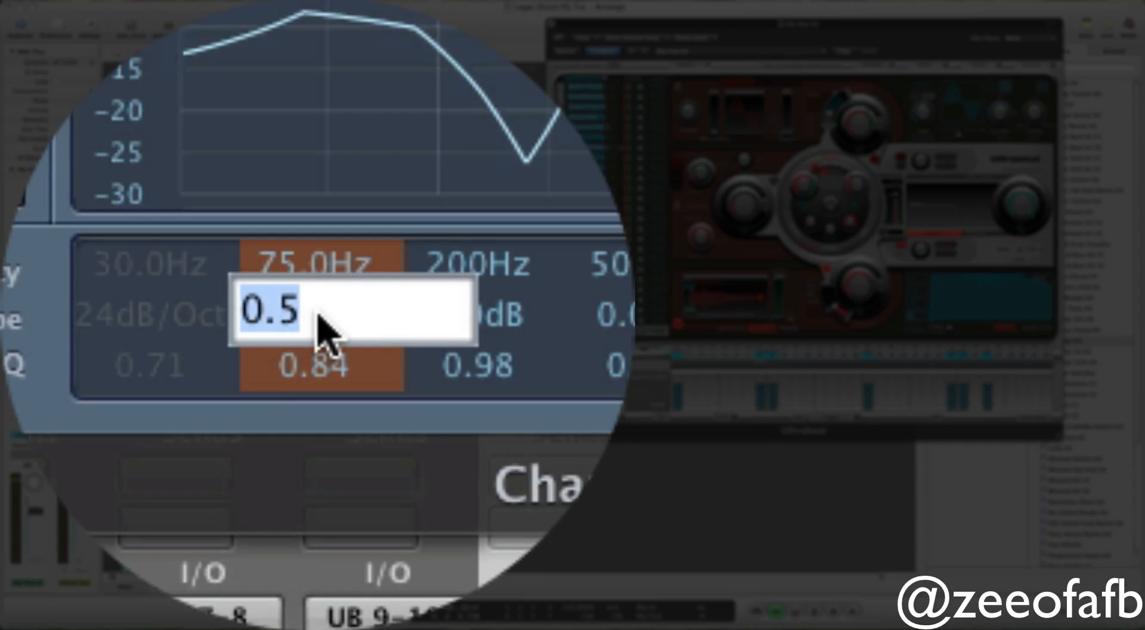
pyautogui.write('2')
pyautogui.press('Return')
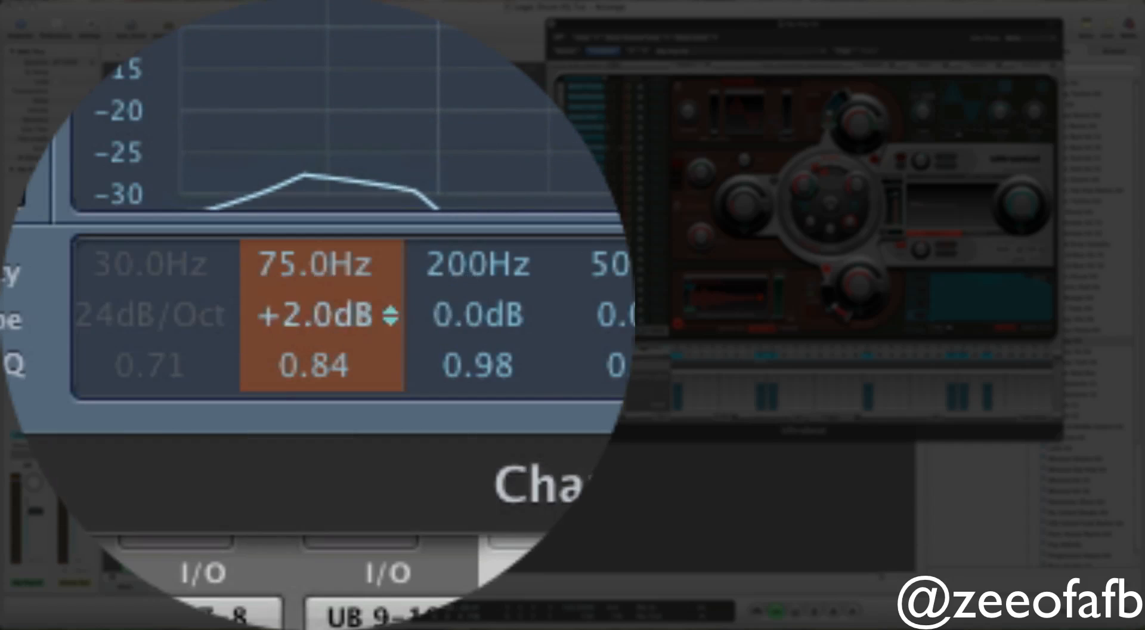
# Solo the Kick in Ultrabeat during playback and compare the edited EQ with its original setting.
pyautogui.press('space')
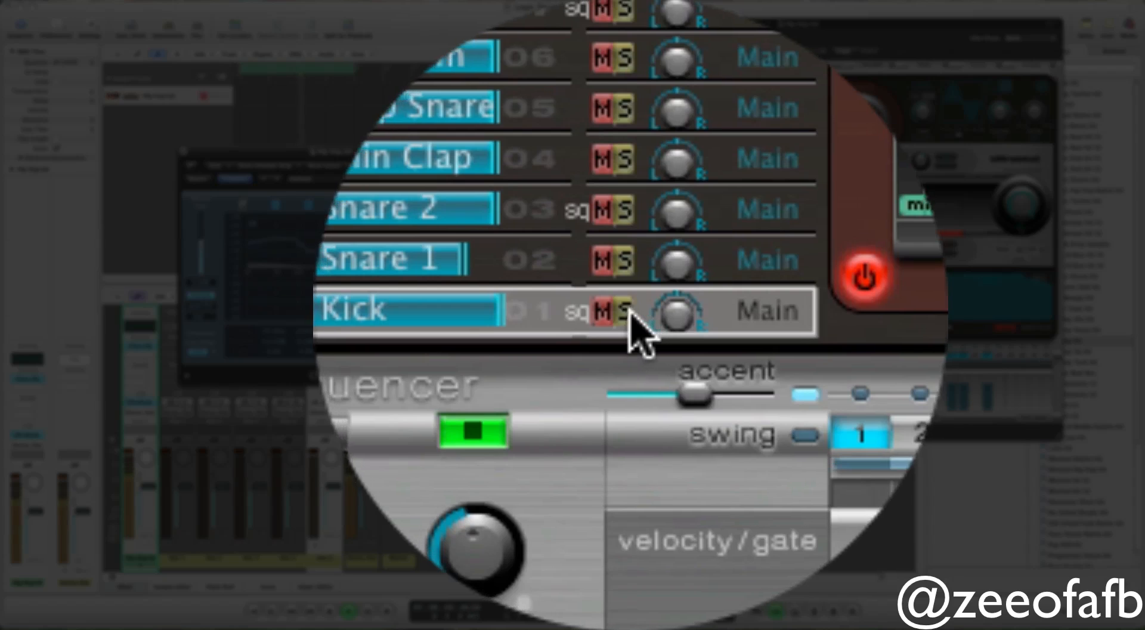
pyautogui.click(629, 330)
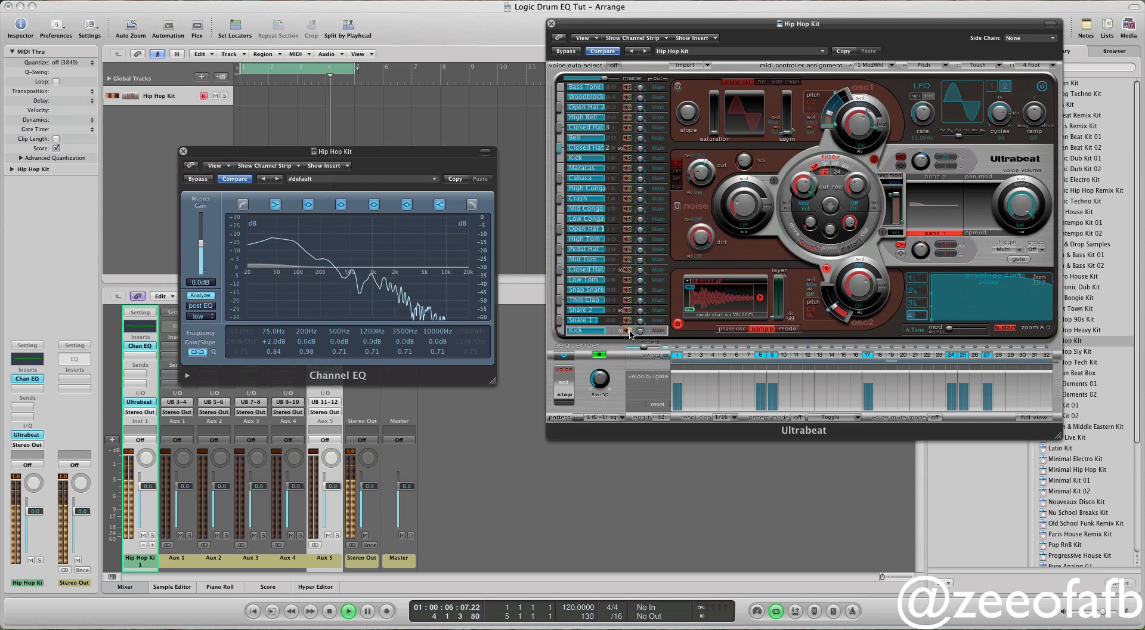
pyautogui.click(232, 179)
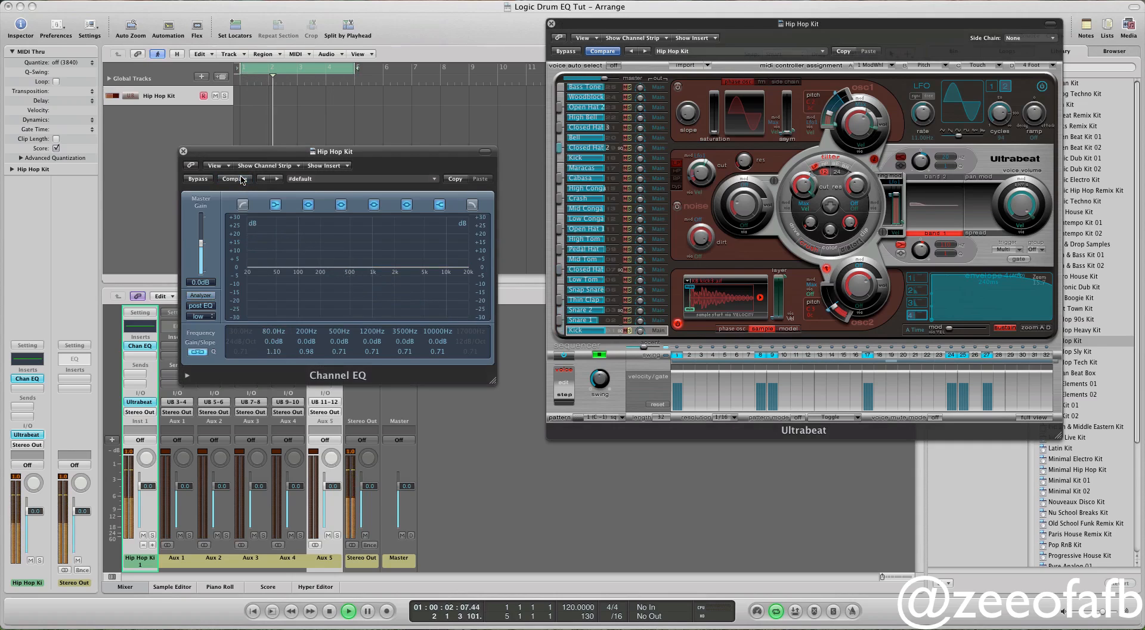
pyautogui.click(242, 178)
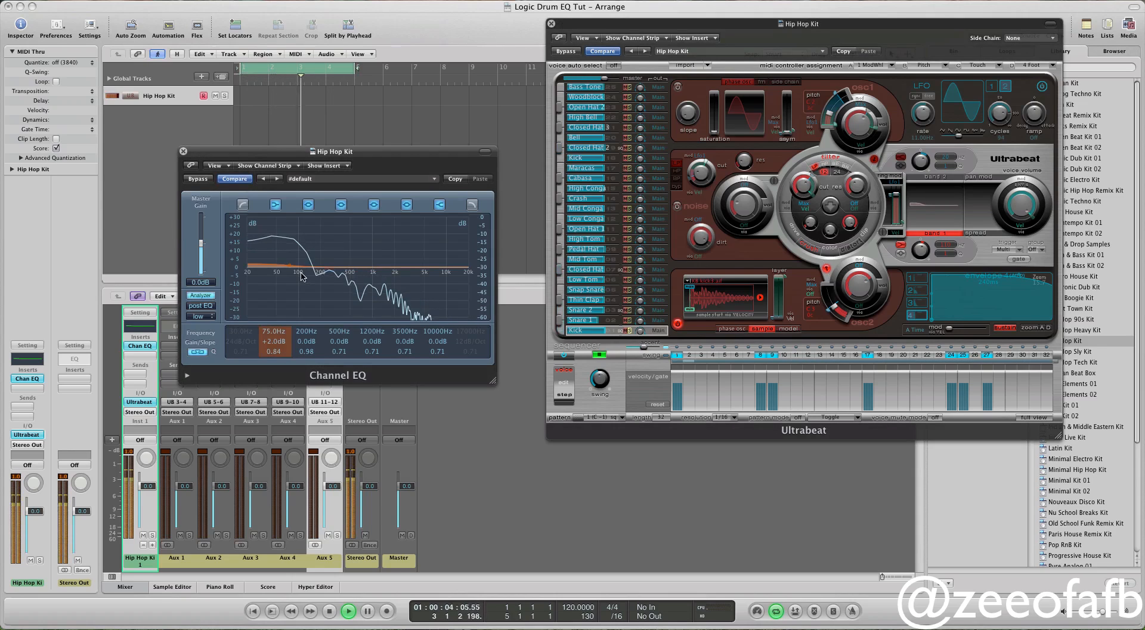
# Try a +5 dB gain on the 75 Hz band during playback, and raise it to +8 dB.
pyautogui.doubleClick(283, 343)
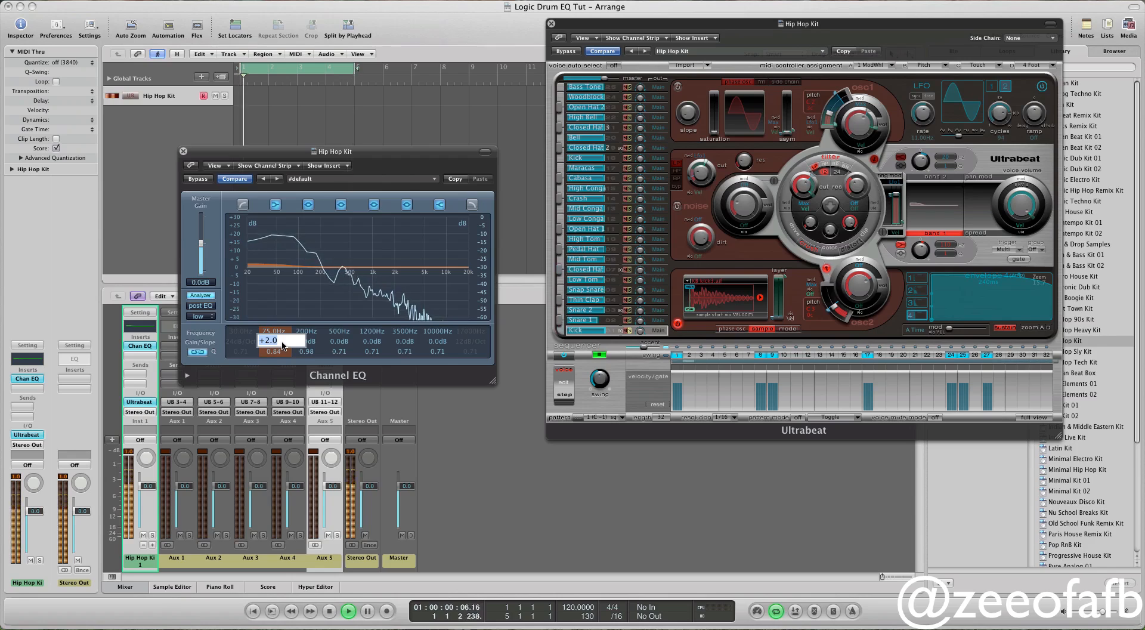
pyautogui.write('5')
pyautogui.press('Return')
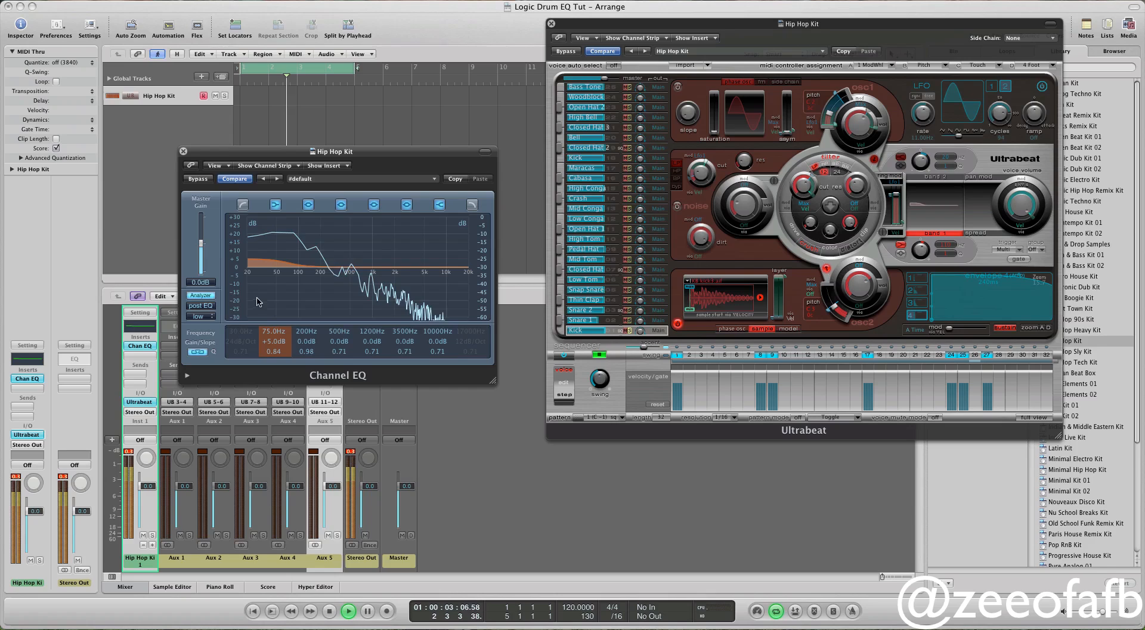
pyautogui.doubleClick(270, 342)
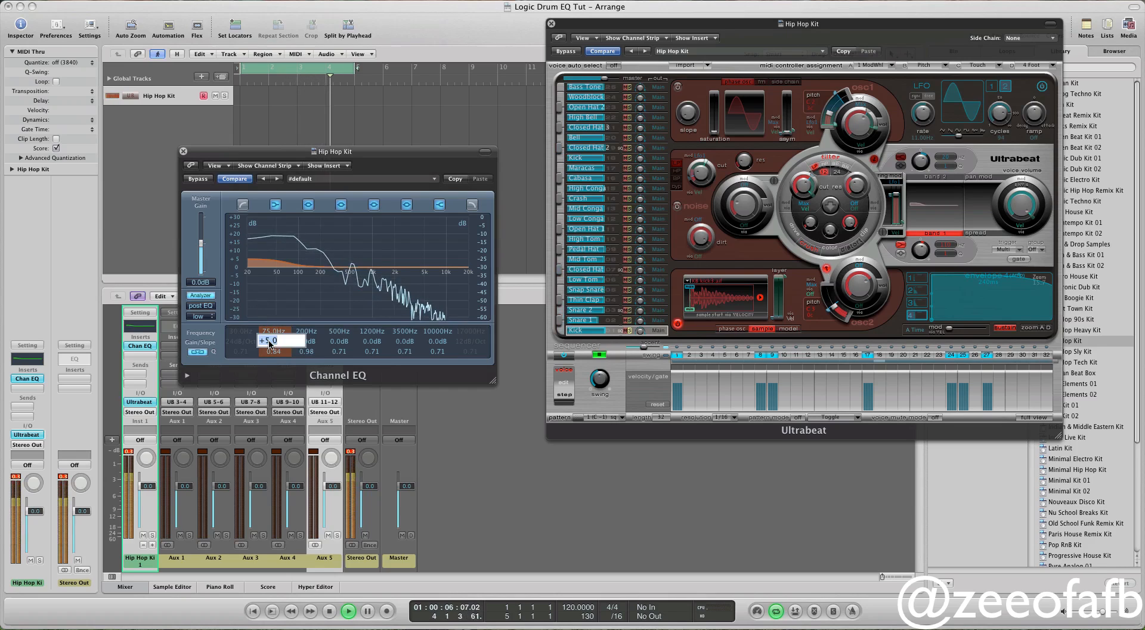
pyautogui.write('8')
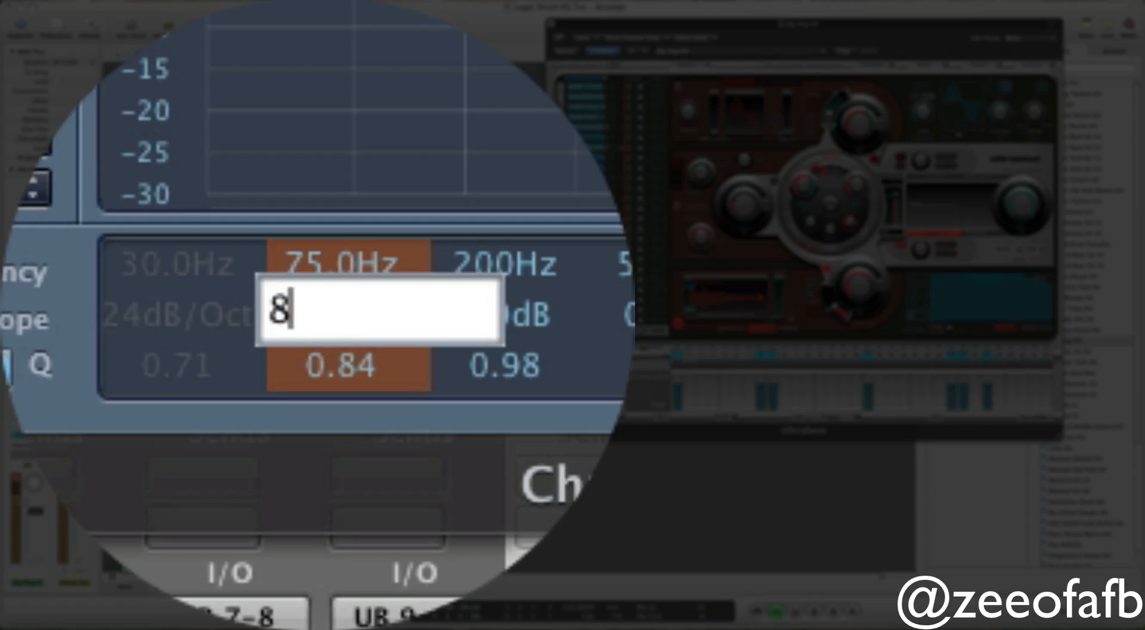
pyautogui.press('Return')
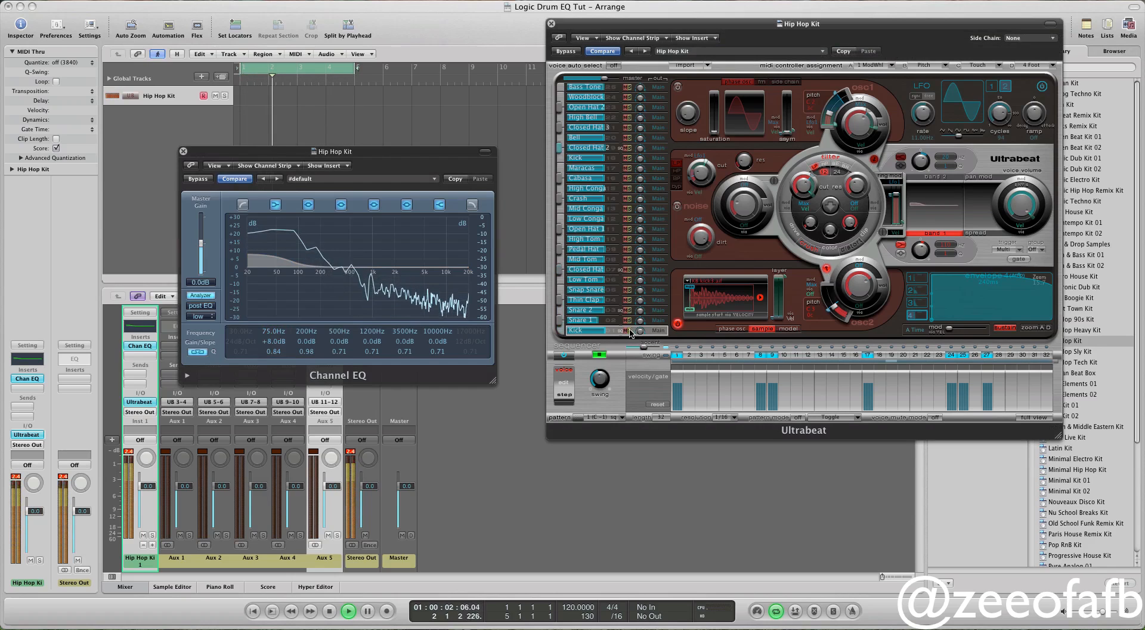
pyautogui.press('space')
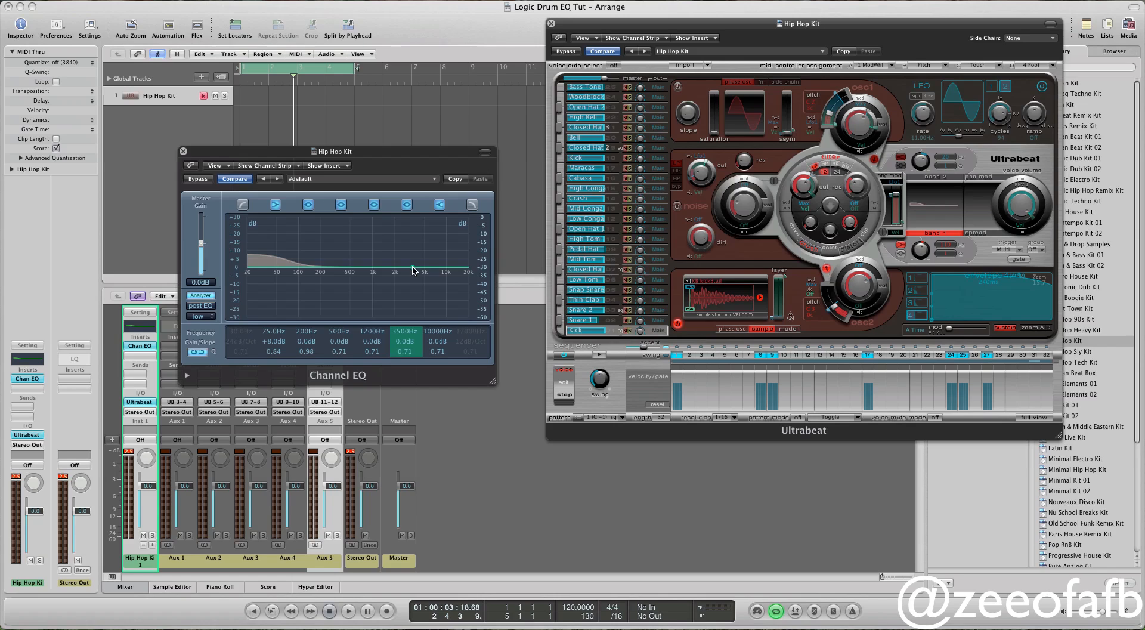
# Boost the 3500 Hz band by 12 dB and, during playback, narrow it to a Q of 1.80 at 3750 Hz.
pyautogui.doubleClick(406, 342)
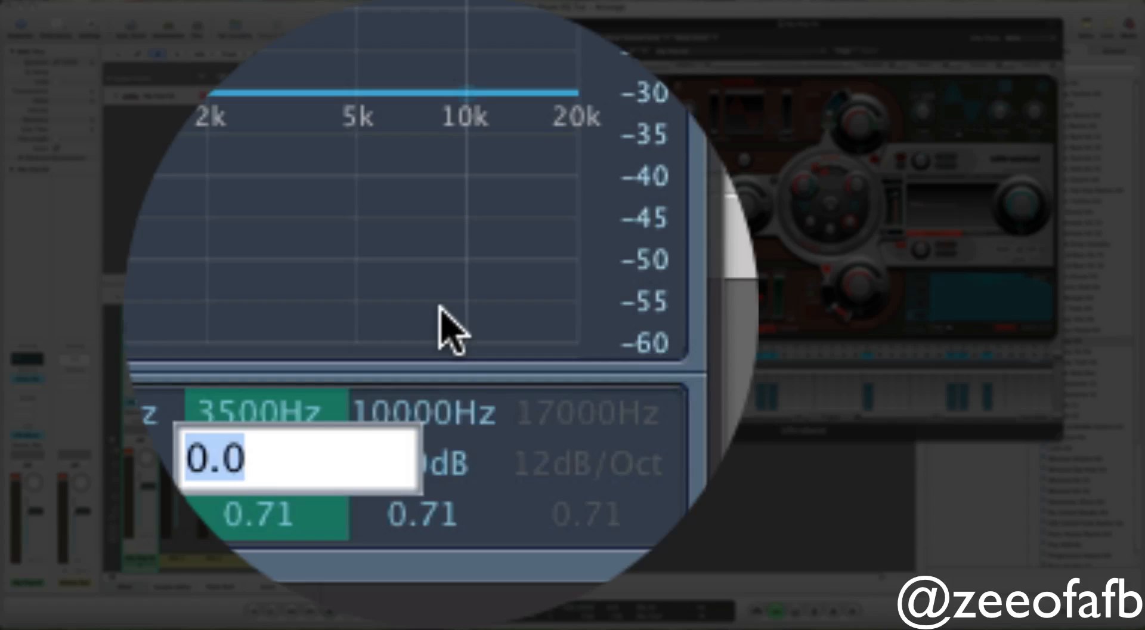
pyautogui.write('12')
pyautogui.press('Return')
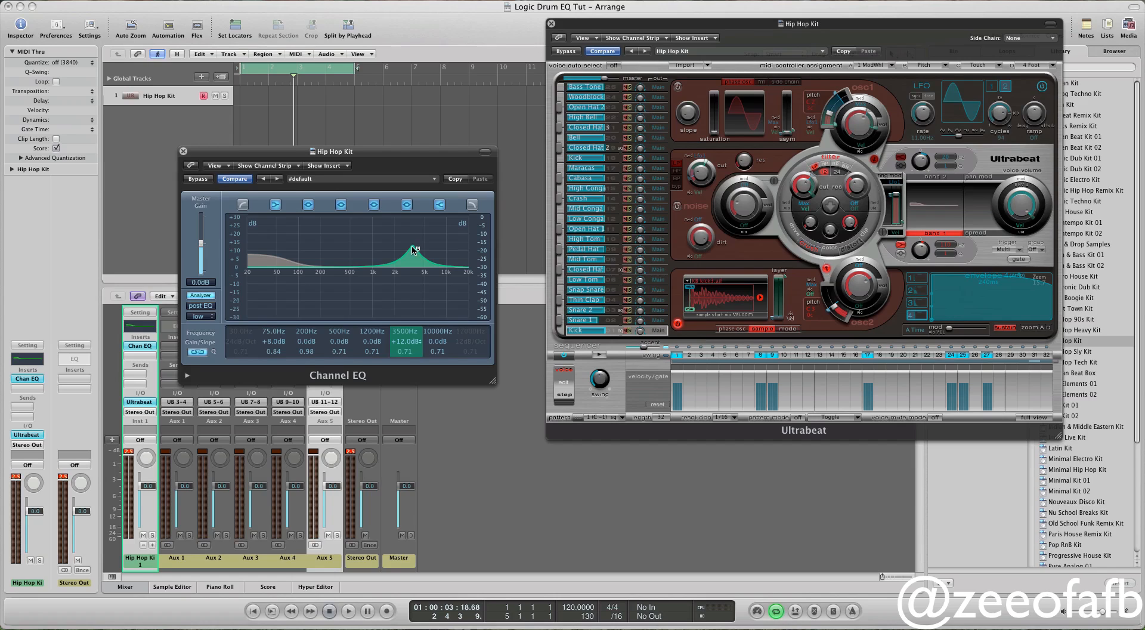
pyautogui.press('space')
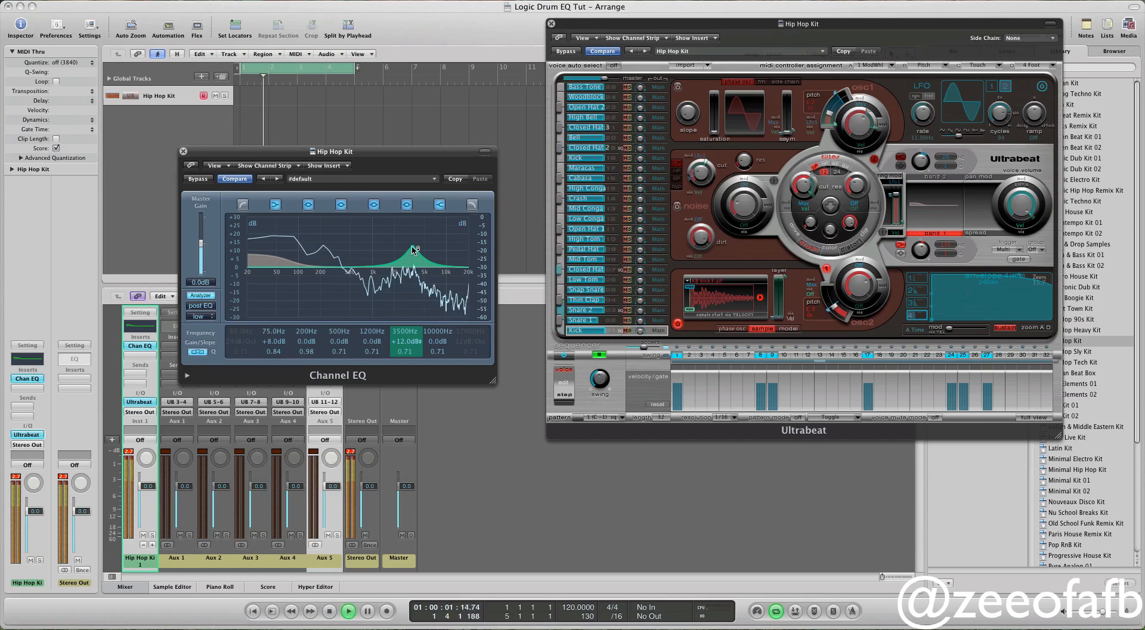
pyautogui.moveTo(413, 246)
pyautogui.mouseDown()
pyautogui.moveTo(442, 244)
pyautogui.moveTo(415, 244)
pyautogui.mouseUp()
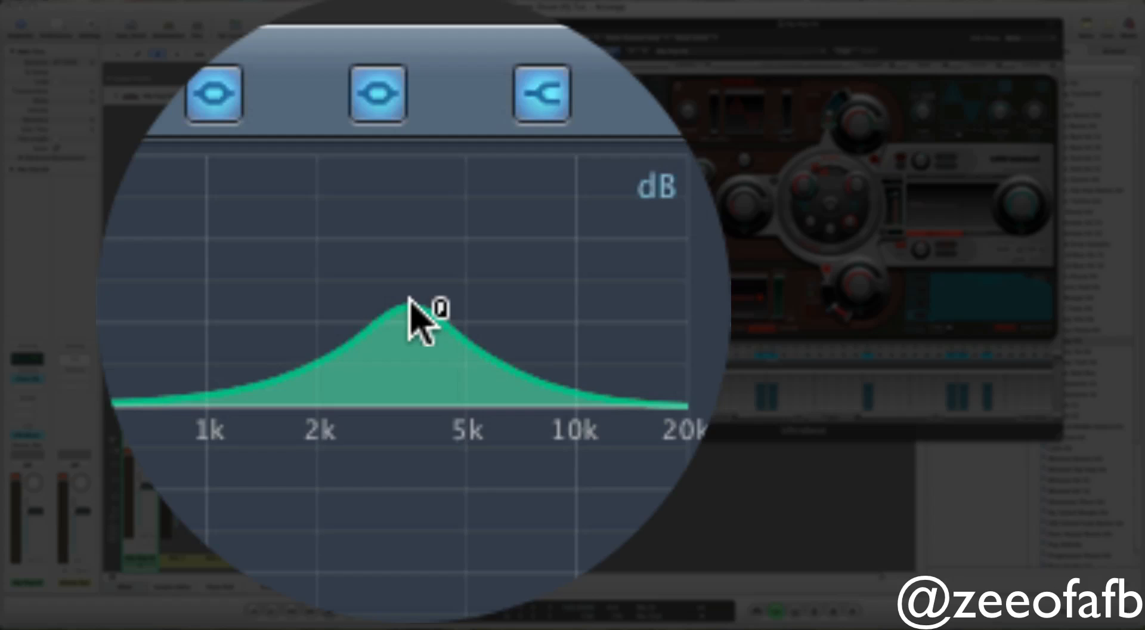
pyautogui.moveTo(413, 246); pyautogui.dragTo(412, 257)
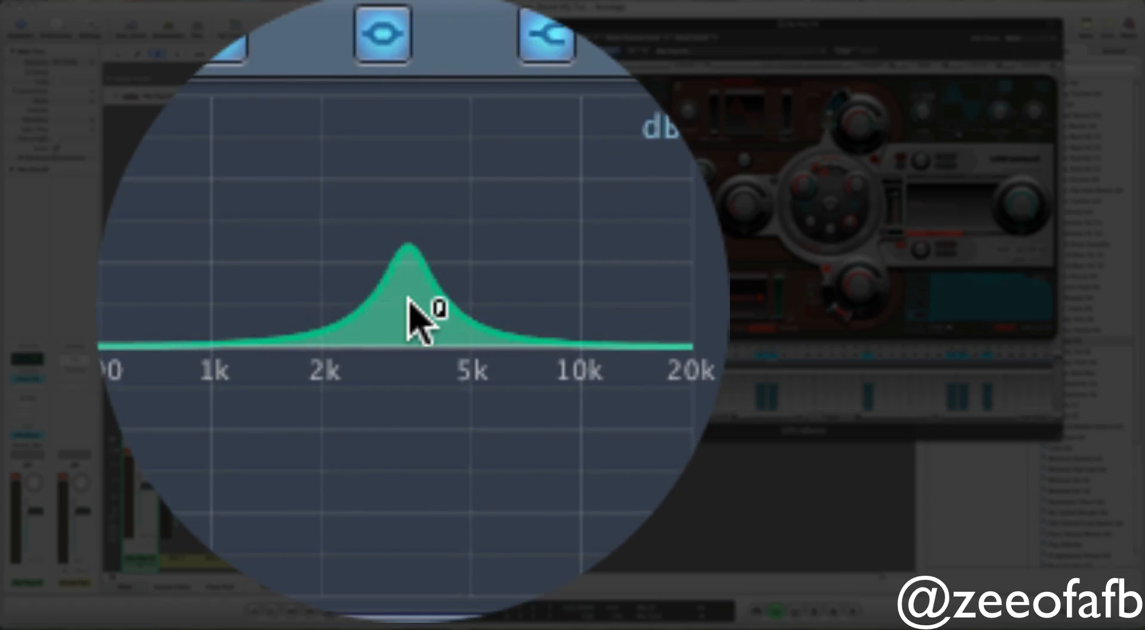
pyautogui.moveTo(409, 299)
pyautogui.mouseDown()
pyautogui.moveTo(416, 309)
pyautogui.moveTo(410, 300)
pyautogui.mouseUp()
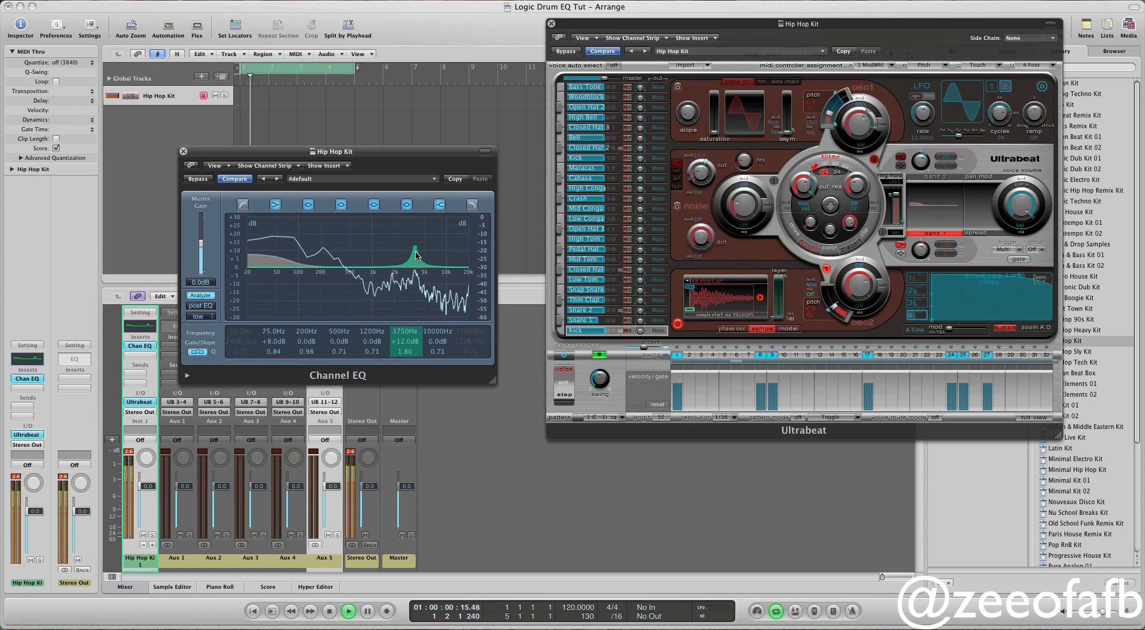
pyautogui.press('space')
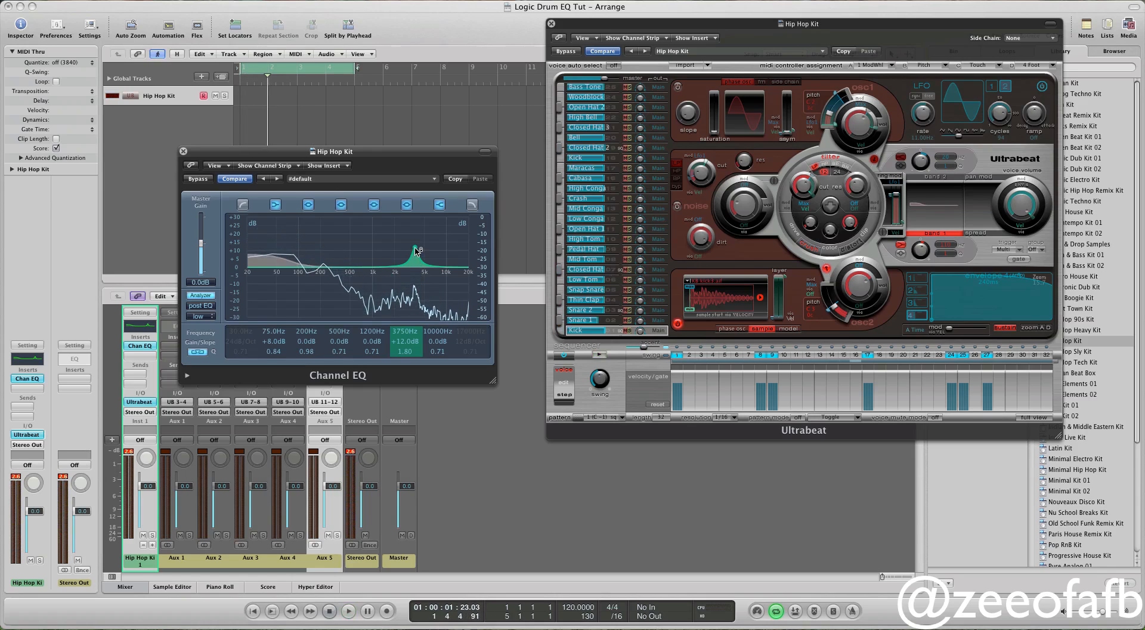
# Set the 3750 Hz band's gain to -2 dB and play the pattern with the cut.
pyautogui.doubleClick(409, 341)
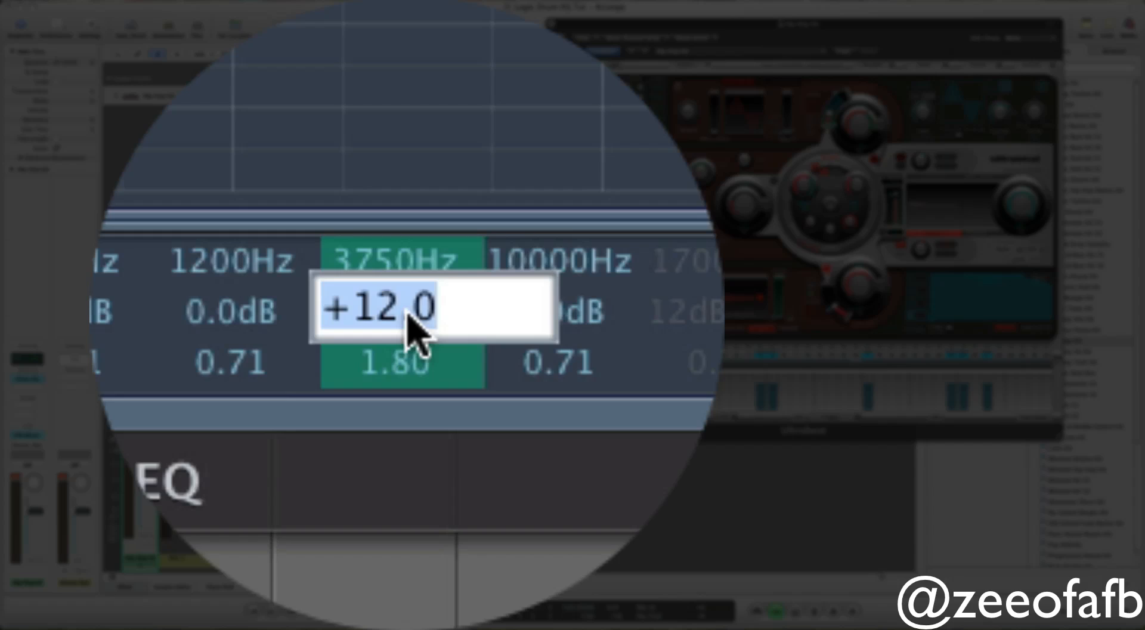
pyautogui.write('-')
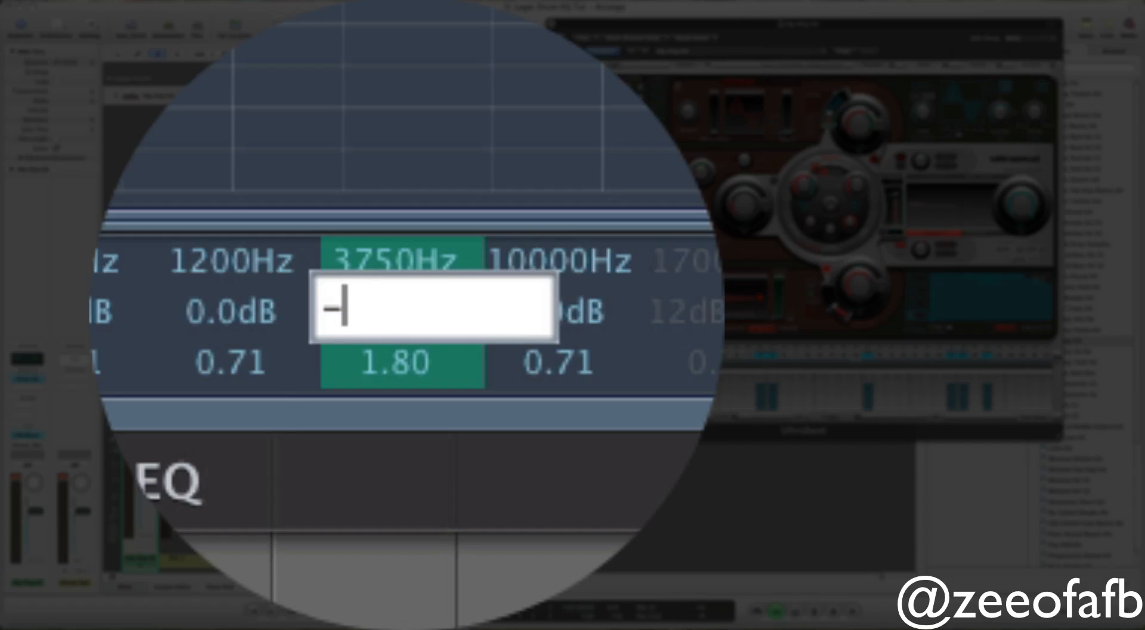
pyautogui.write('2')
pyautogui.press('Return')
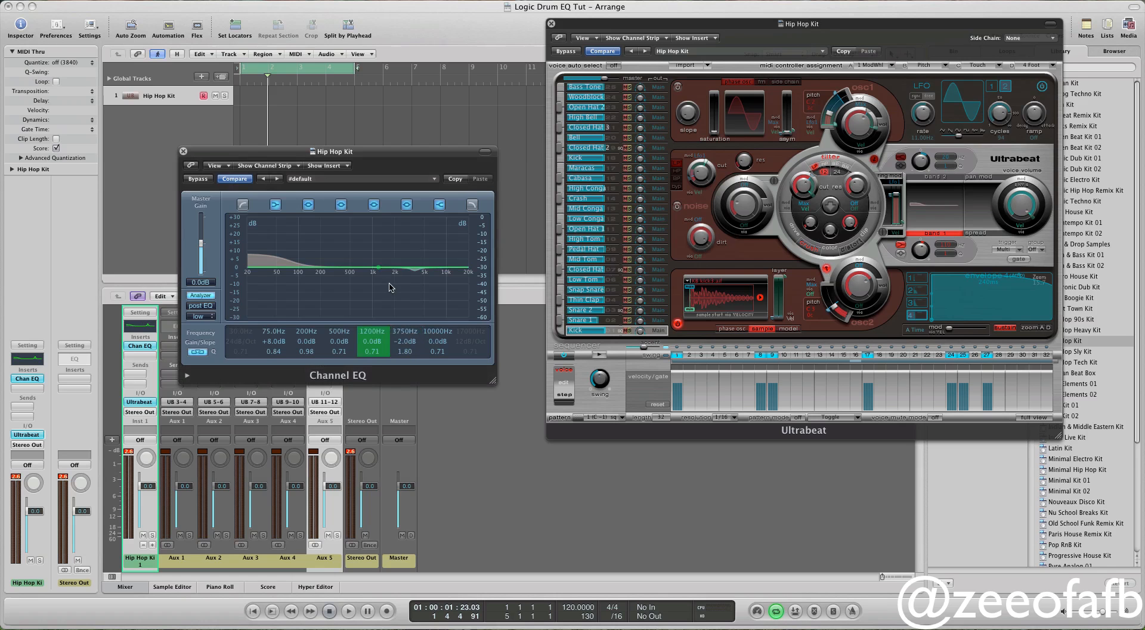
pyautogui.press('space')
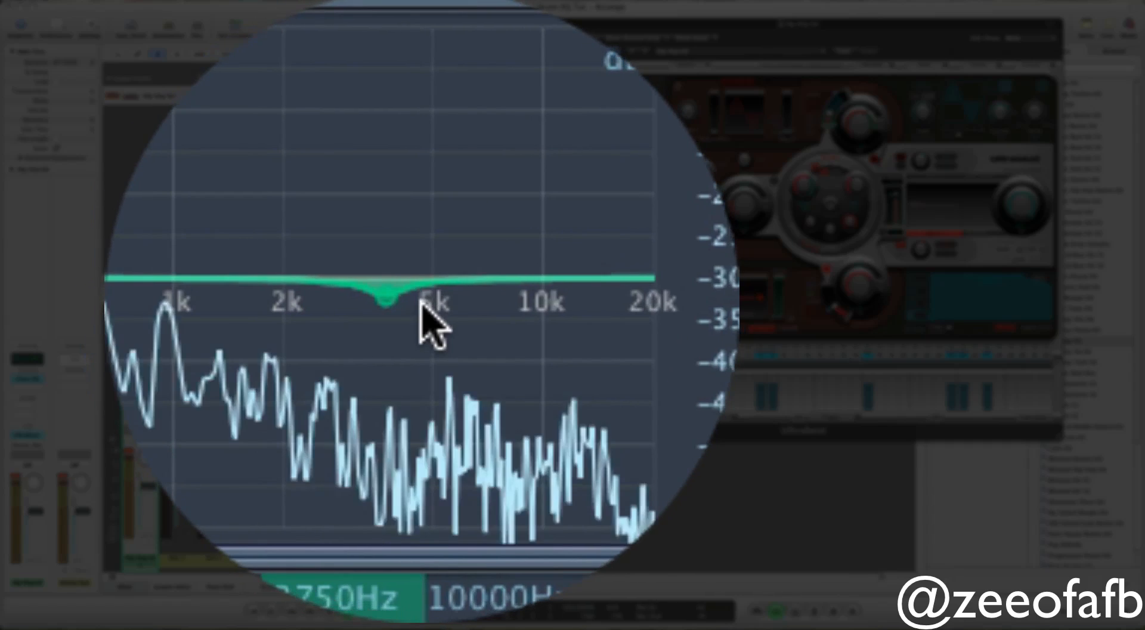